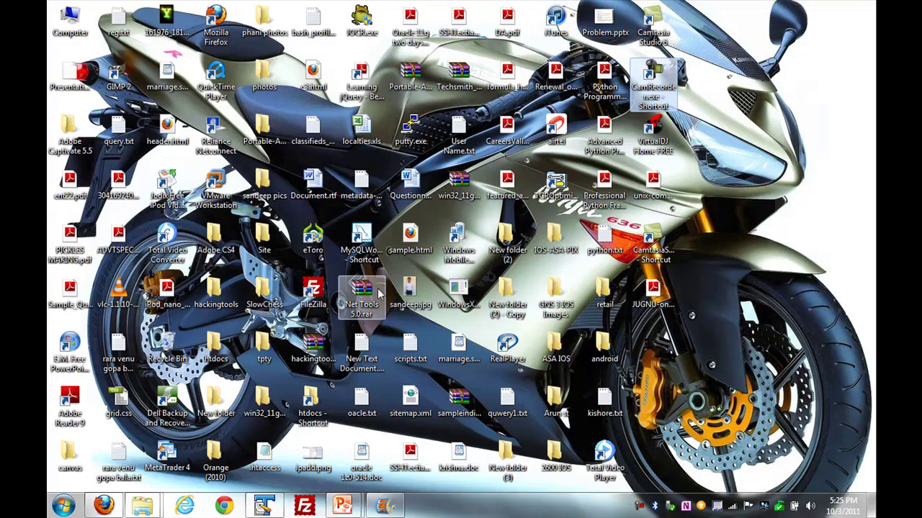
- Review the 'Convert Normal Video to HD Video' slide, whose Step 1 is opening Movie Maker
left_click(389, 504)
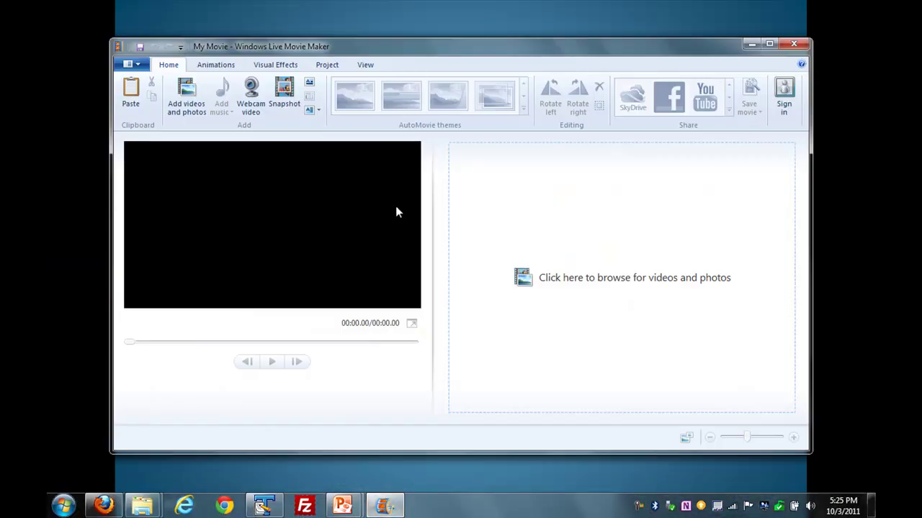
mouse_move(342, 505)
left_click(382, 461)
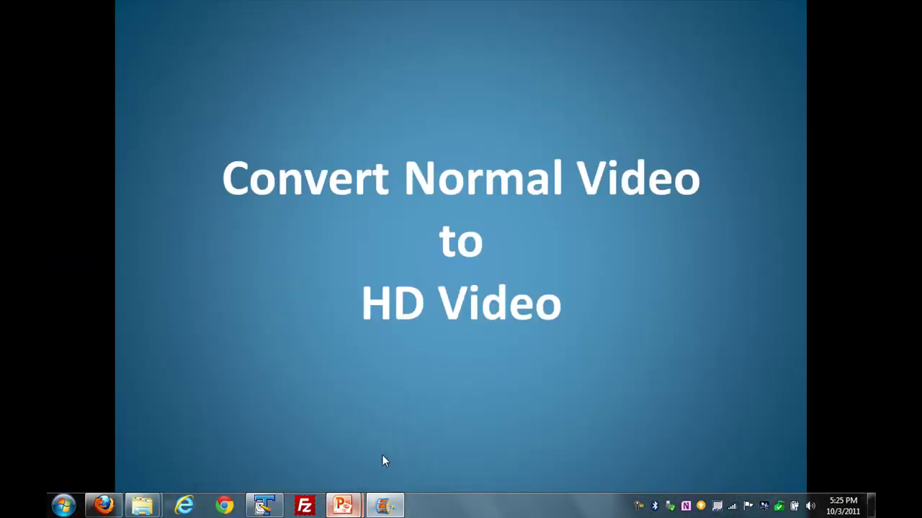
left_click(383, 455)
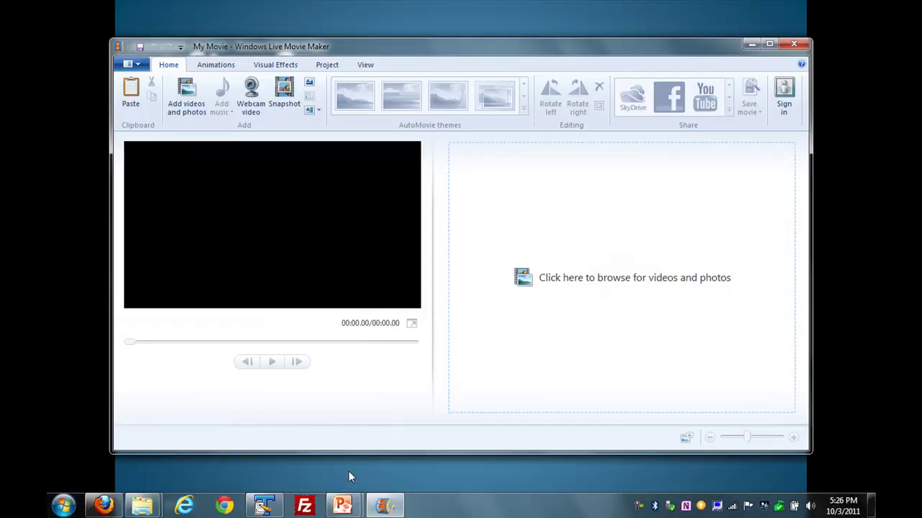
mouse_move(142, 506)
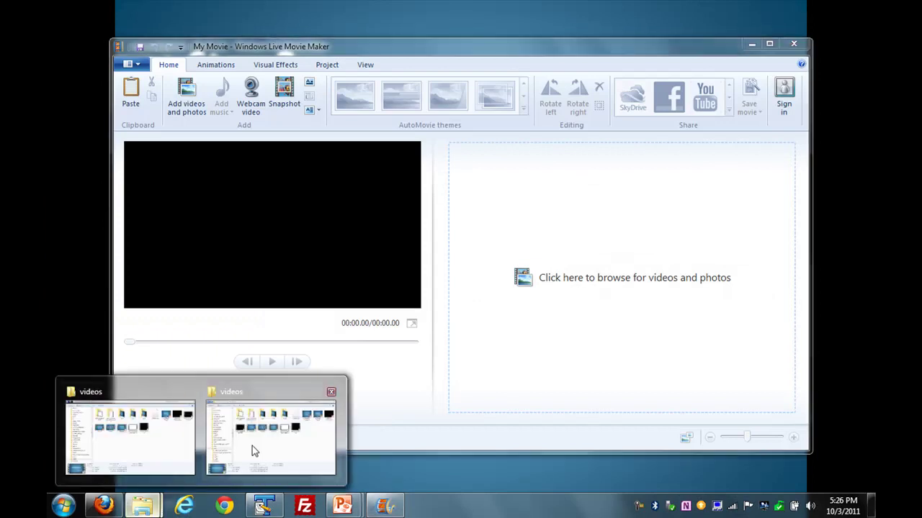
- Drag intro.avi from the videos folder into the empty My Movie project as a 9-second clip
left_click(252, 450)
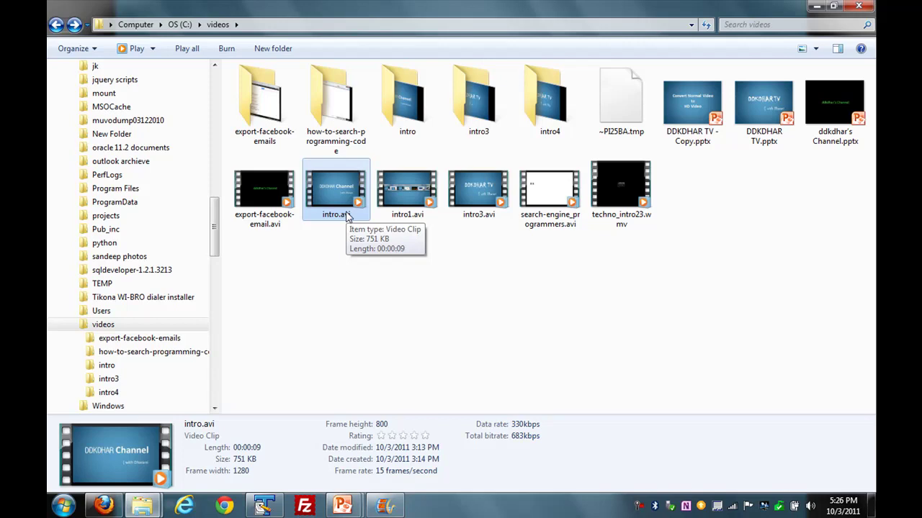
left_click_drag(348, 216, 381, 511)
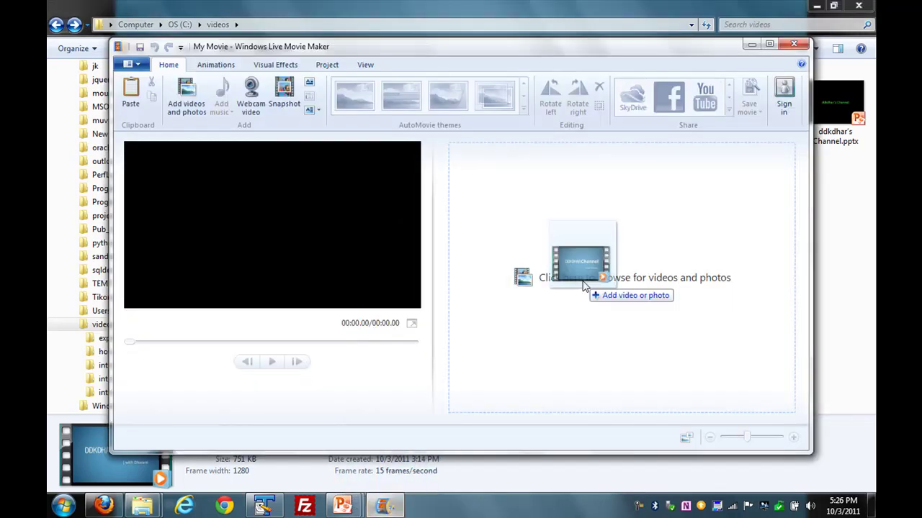
left_click_drag(380, 512, 600, 282)
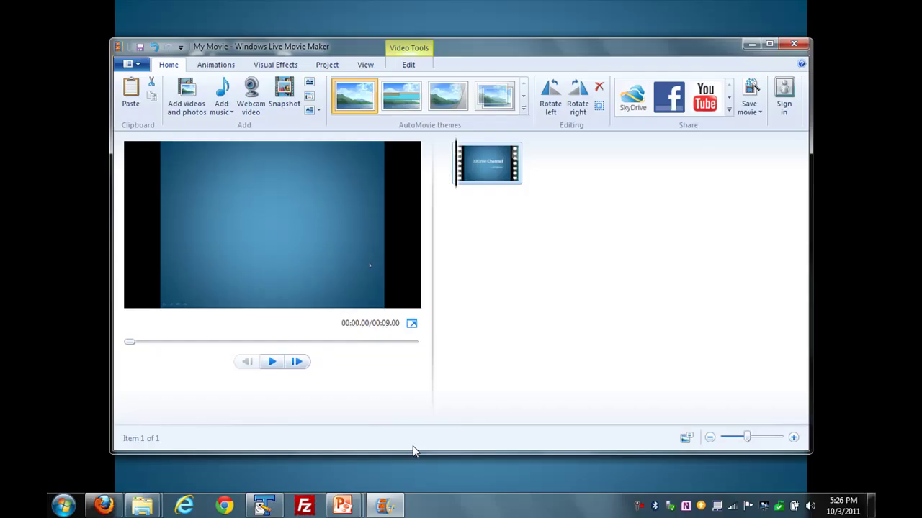
left_click(751, 111)
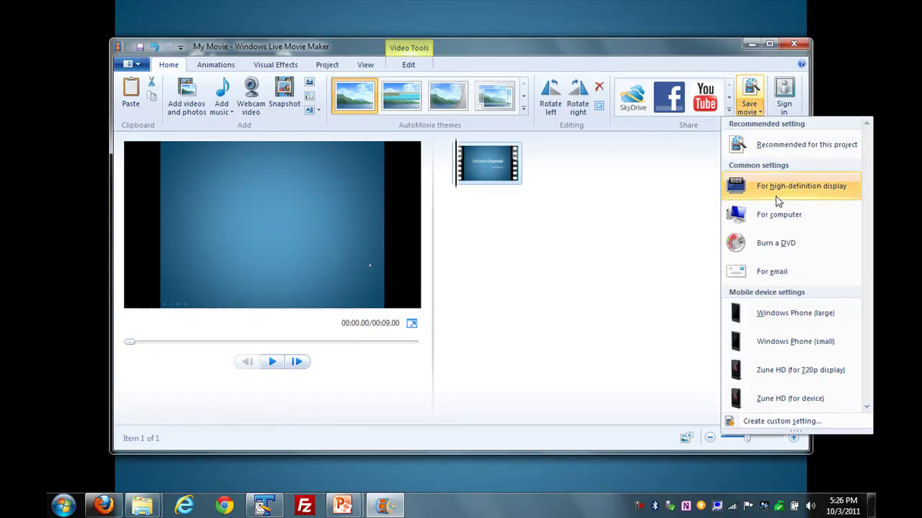
left_click(818, 192)
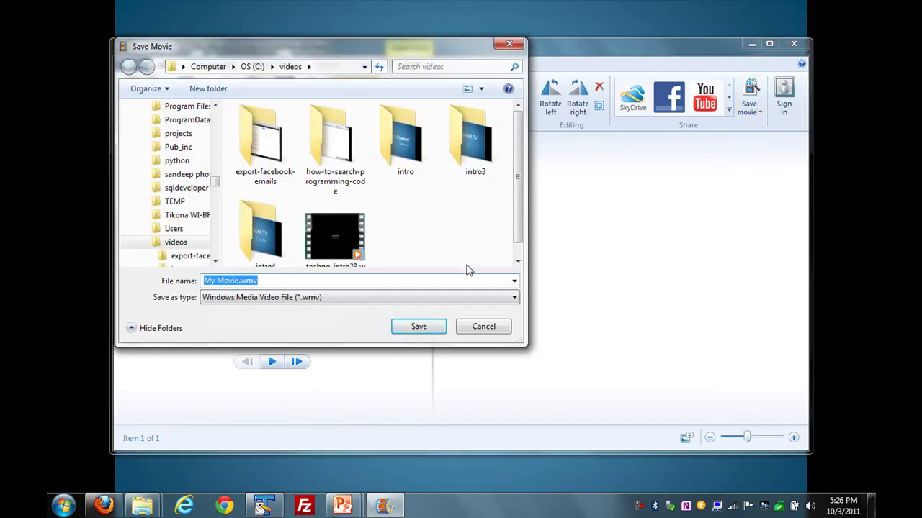
left_click(489, 336)
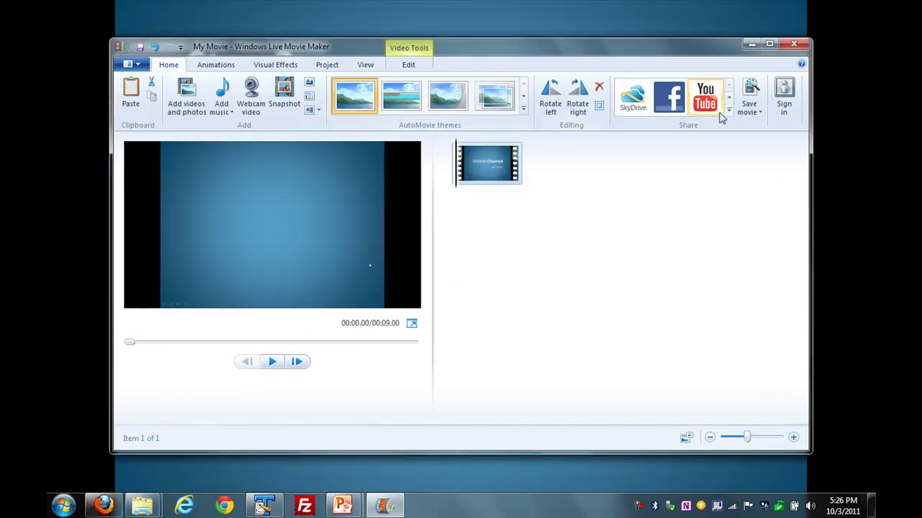
left_click(749, 110)
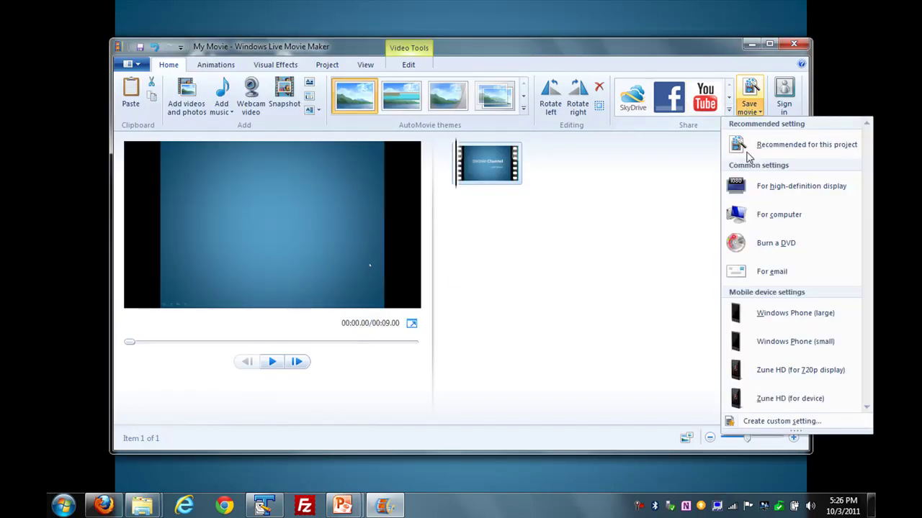
left_click(747, 422)
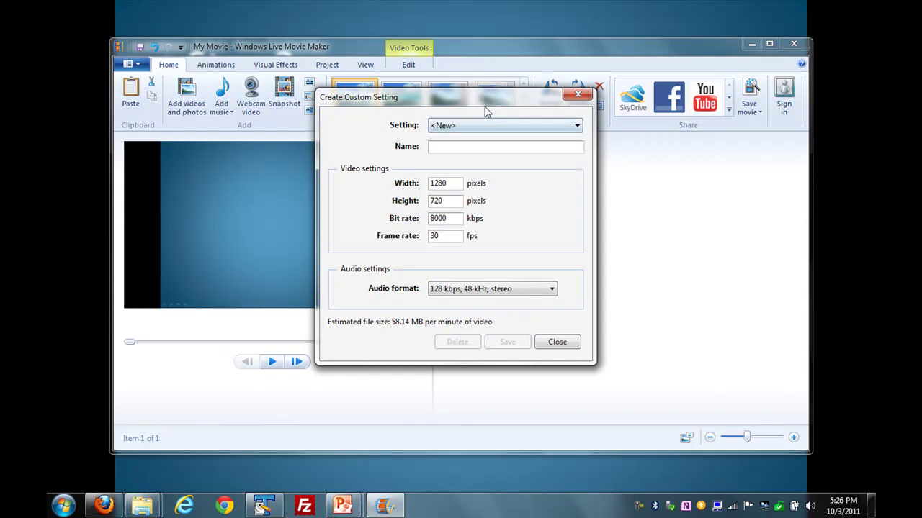
left_click(482, 130)
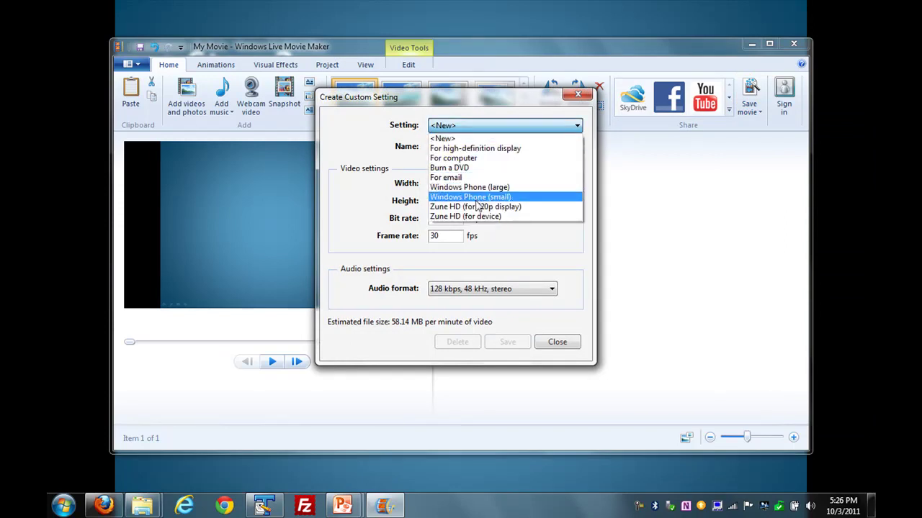
left_click(490, 149)
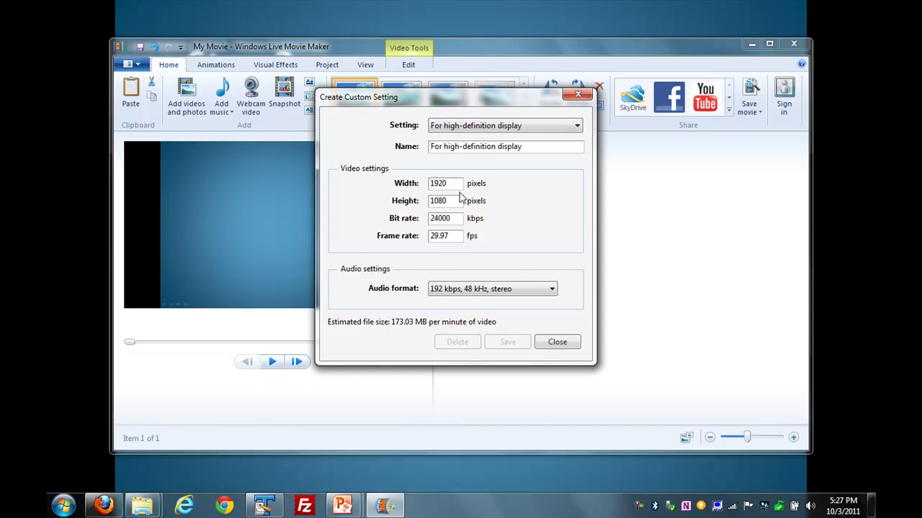
left_click(460, 184)
left_click(451, 199)
left_click(523, 293)
left_click(523, 301)
- Discard the custom setting and save the movie as intro.wmv with the high-definition display preset
left_click(578, 339)
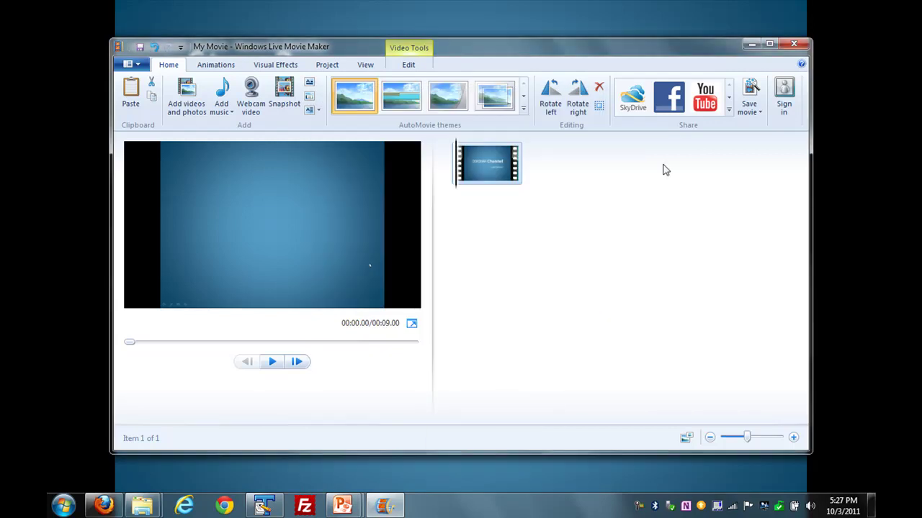
left_click(742, 107)
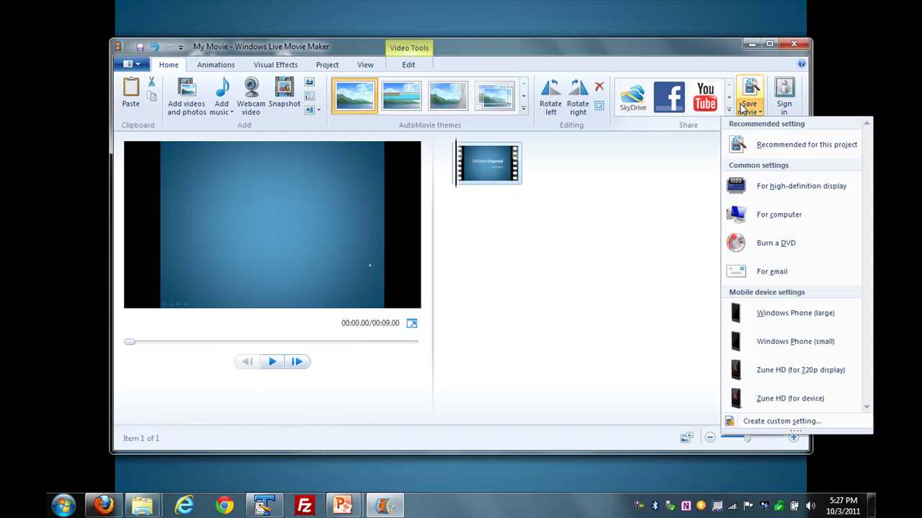
left_click(769, 185)
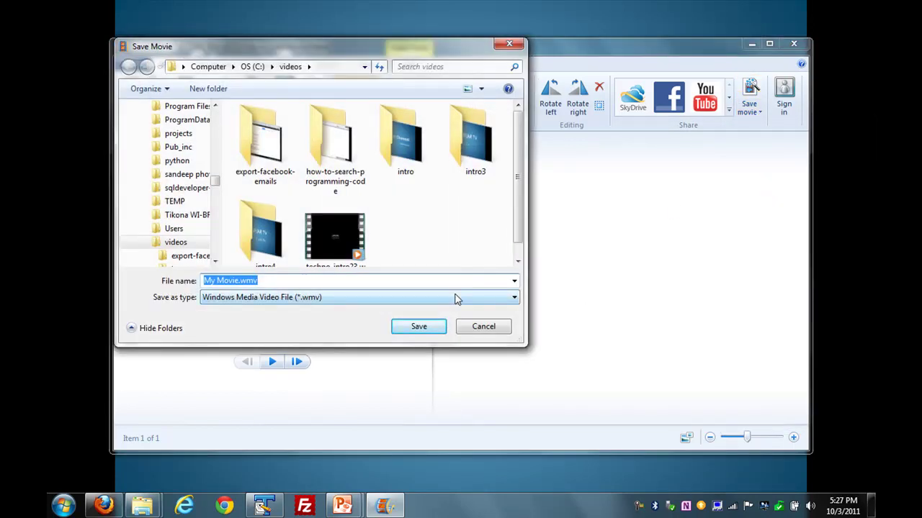
left_click(239, 281)
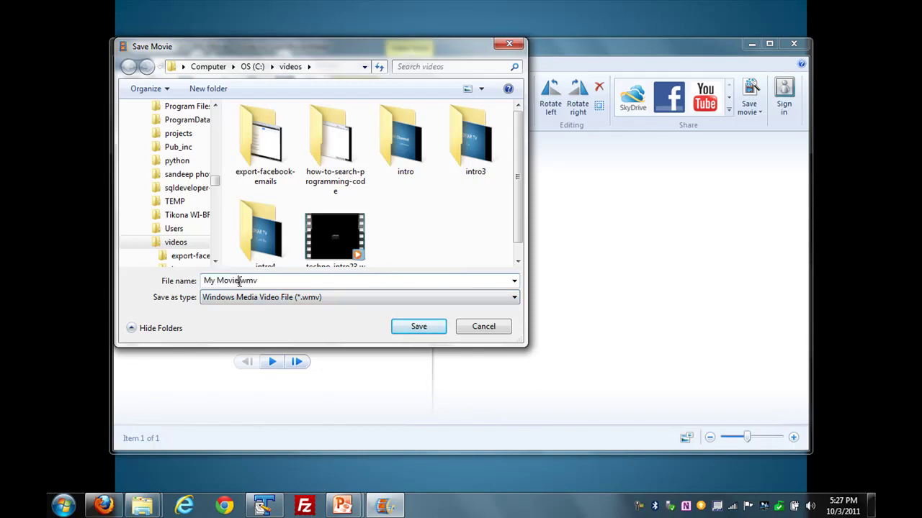
key("BackSpace")
key("BackSpace")
key("BackSpace")
key("BackSpace")
key("BackSpace")
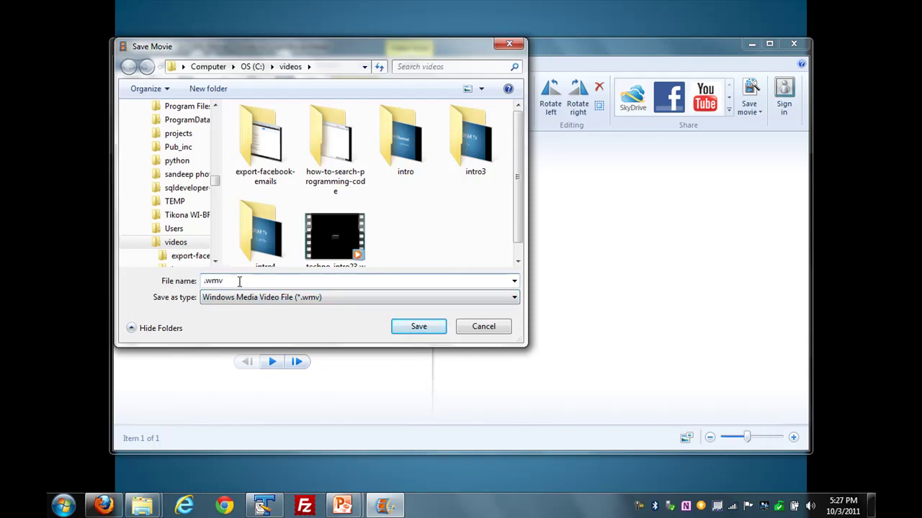
type("intro")
left_click(415, 327)
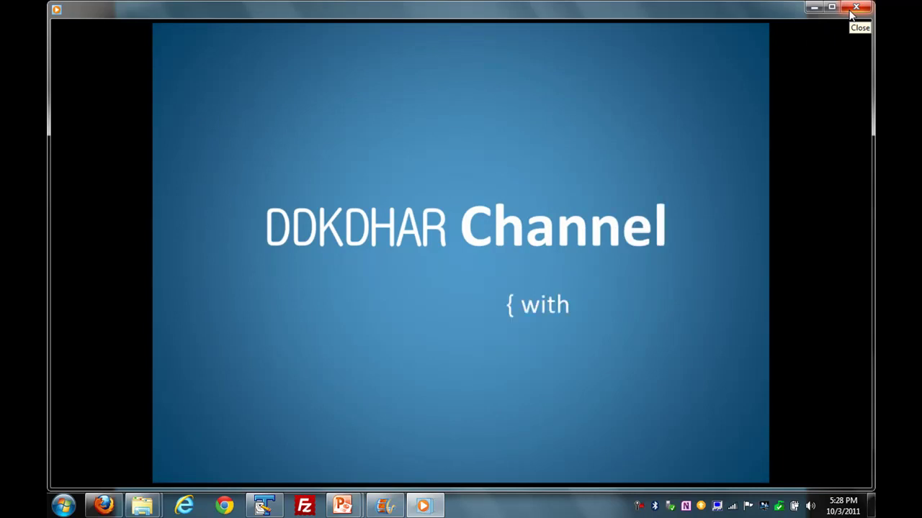
- Close playback and select intro.wmv in the videos folder to confirm 1920×1080, 9 seconds, 24000 kbps
left_click(851, 13)
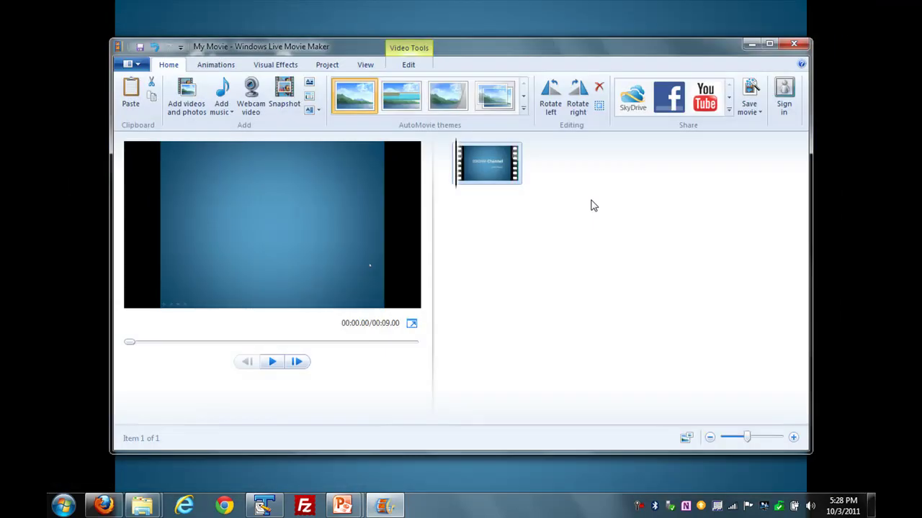
mouse_move(141, 506)
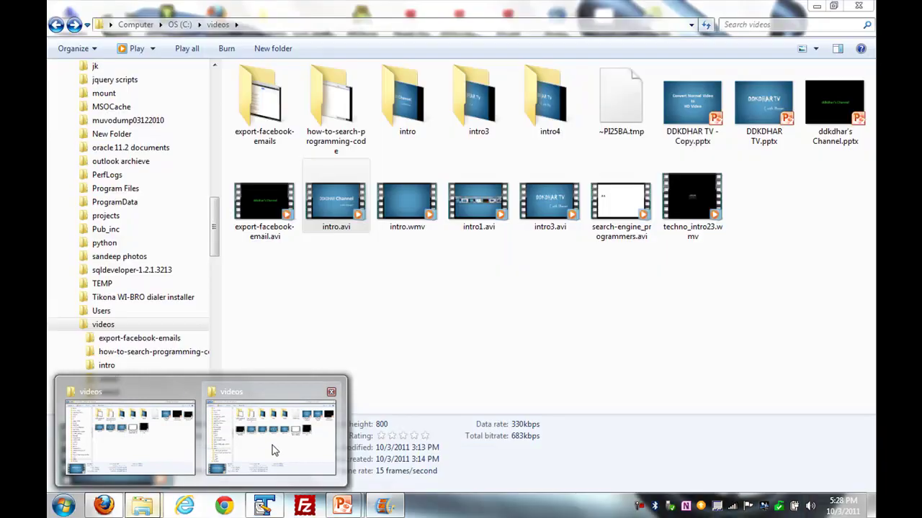
left_click(274, 449)
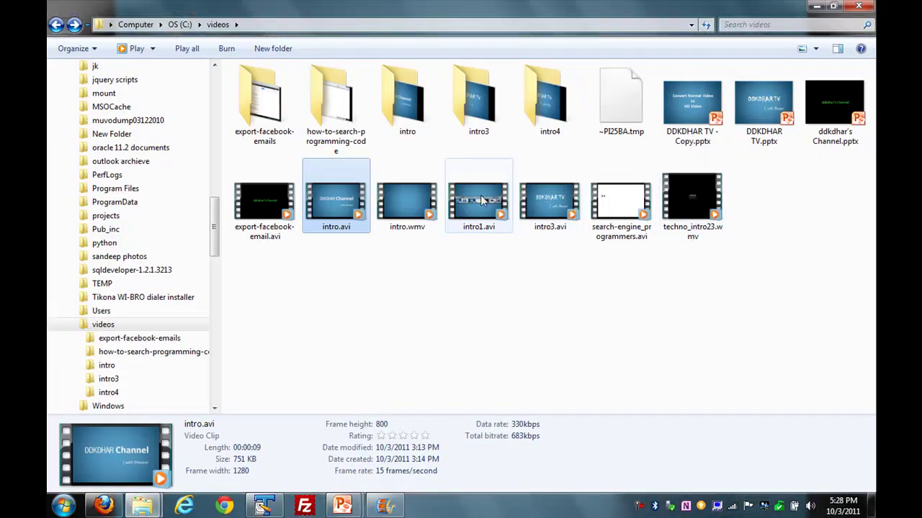
left_click(424, 213)
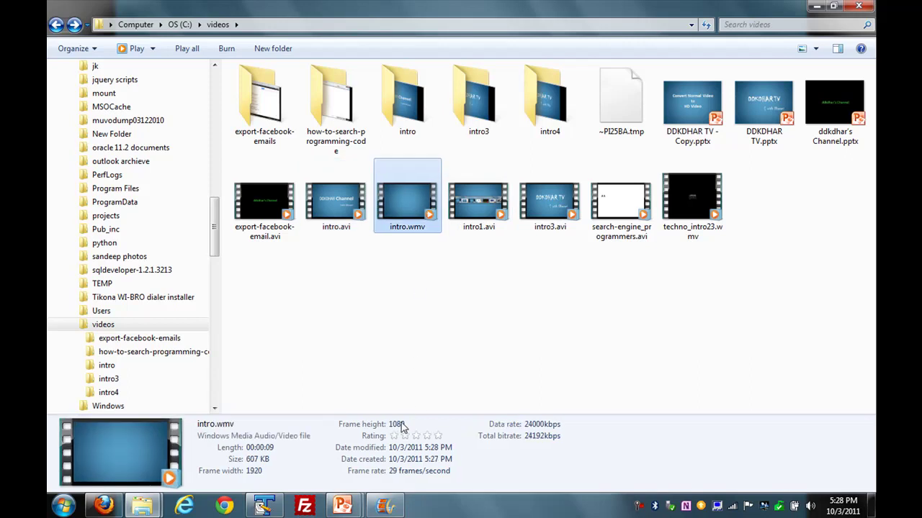